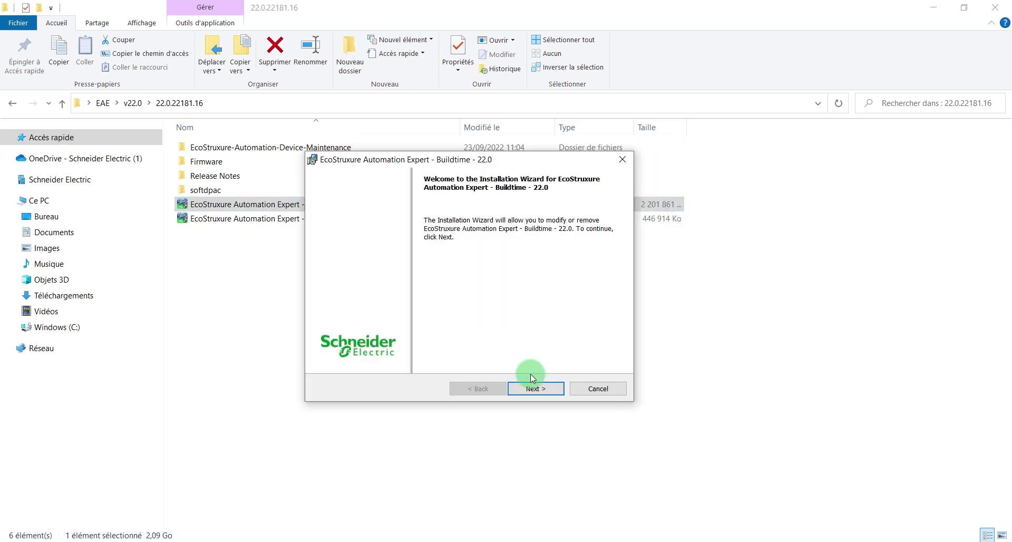
# - Advance through the Buildtime installer's Custom Setup with the AssetLink features and install them
pyautogui.click(526, 387)
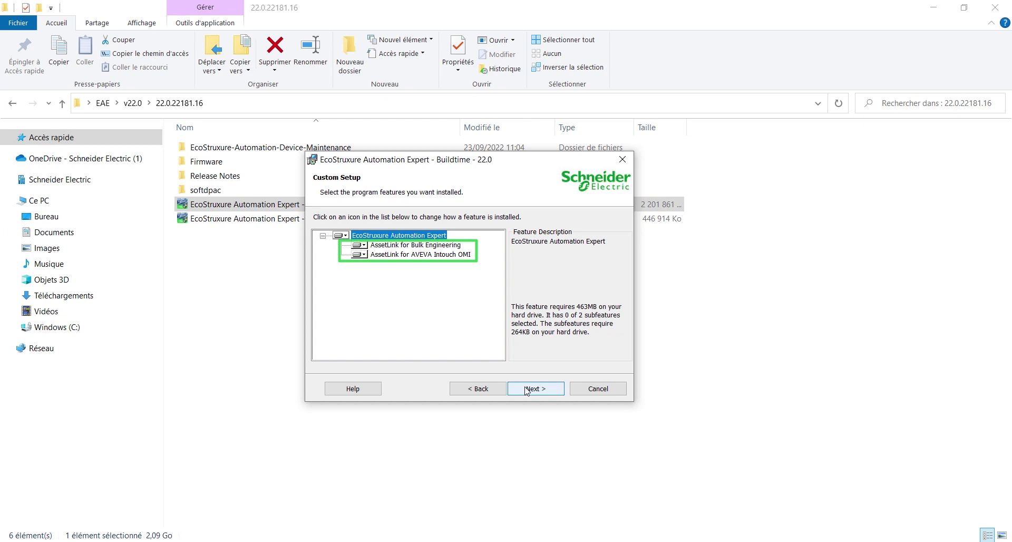
pyautogui.click(526, 388)
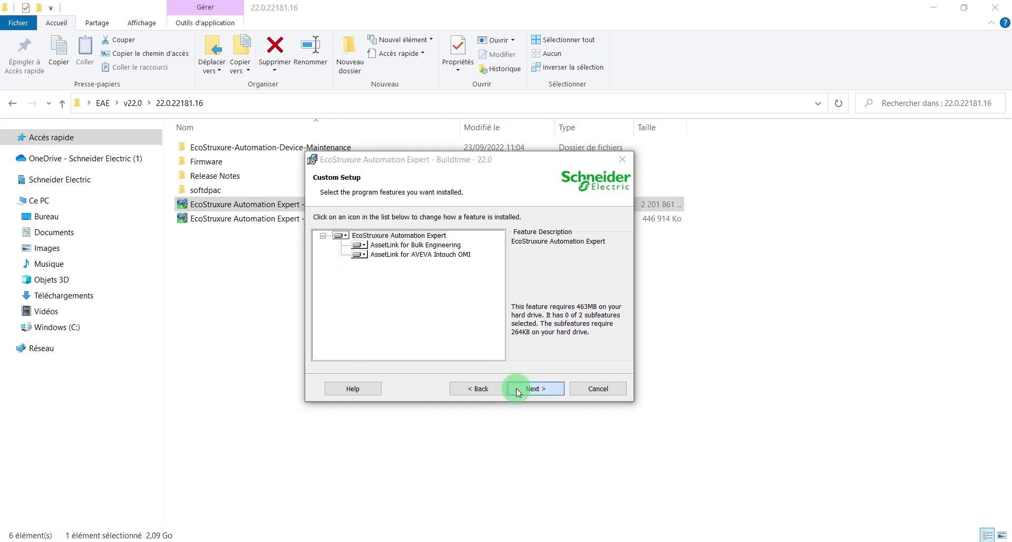
pyautogui.click(532, 388)
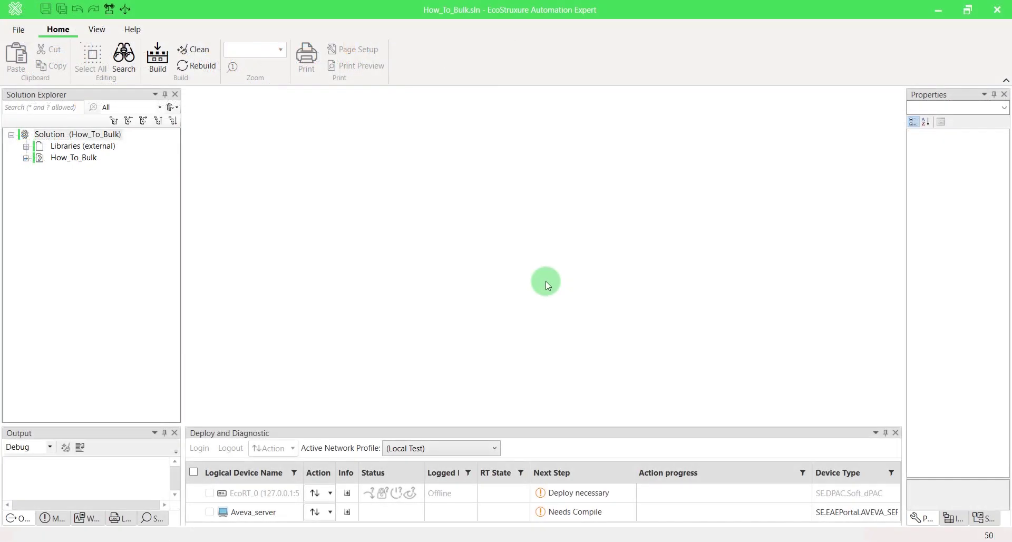
# - Expand How_To_Bulk > CAT > Application and open the Motor_Custom block
pyautogui.click(27, 157)
pyautogui.click(40, 192)
pyautogui.click(55, 216)
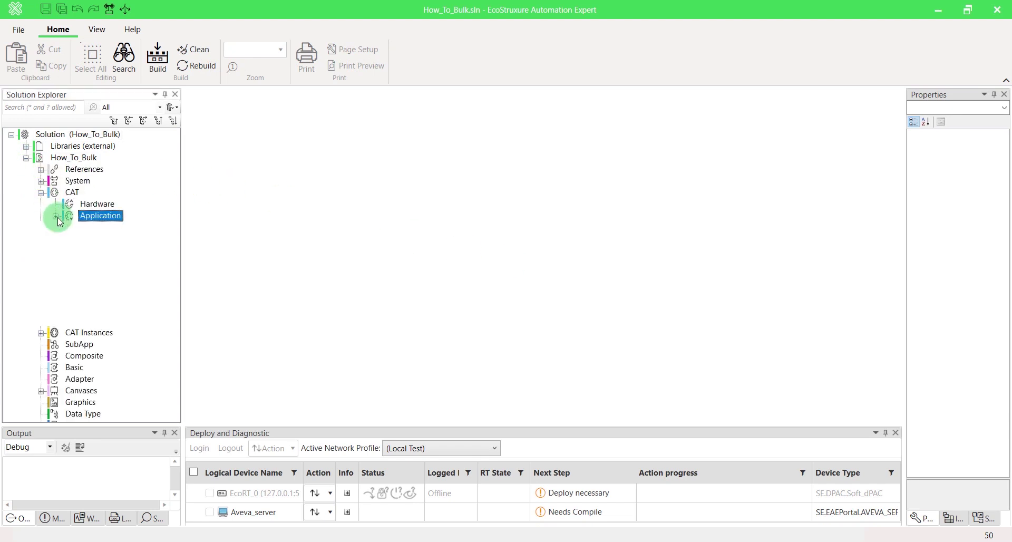
pyautogui.doubleClick(115, 240)
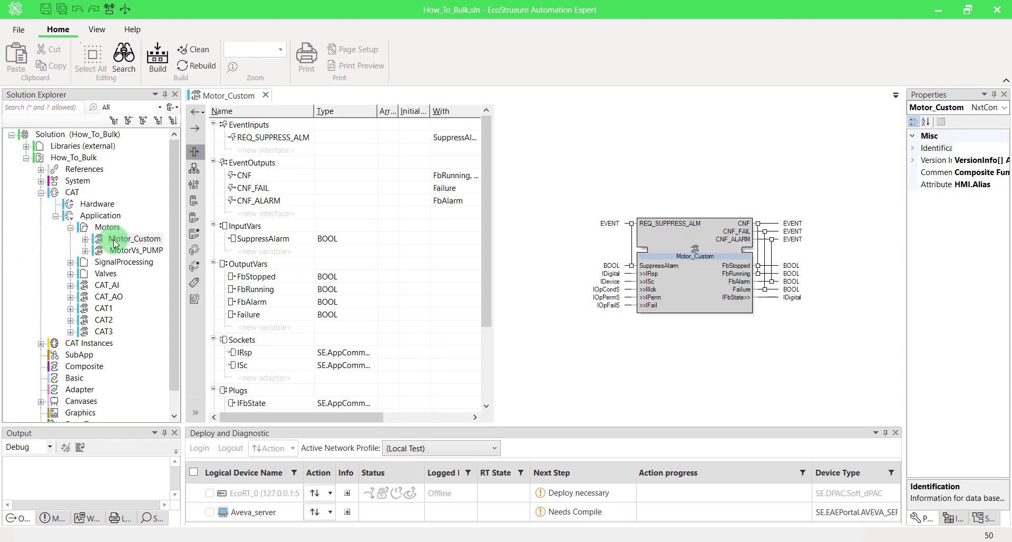
# - Show Motor_Custom's Engineering Instance CAT Mapping rules with the panes widened for full names
pyautogui.click(196, 411)
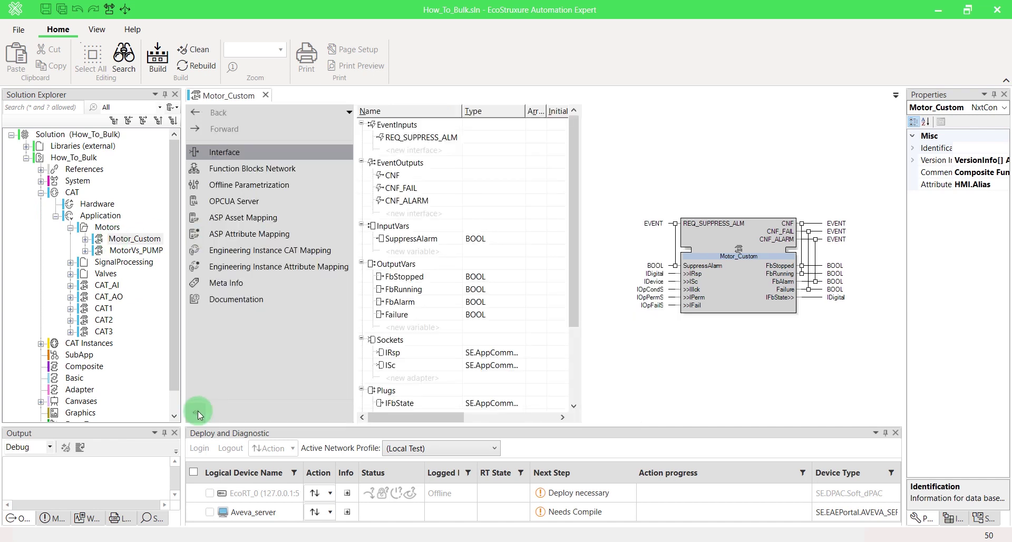
pyautogui.click(342, 254)
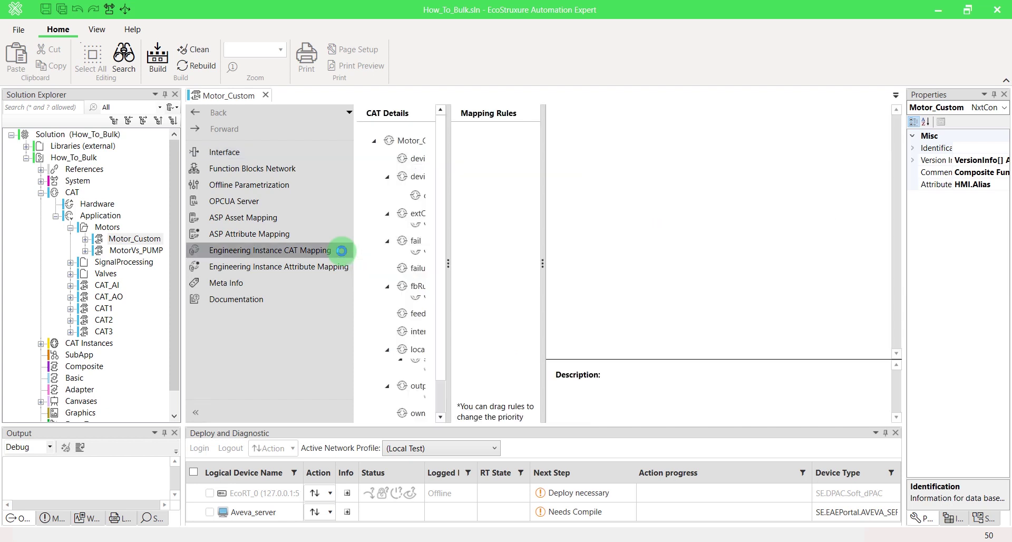
pyautogui.click(197, 413)
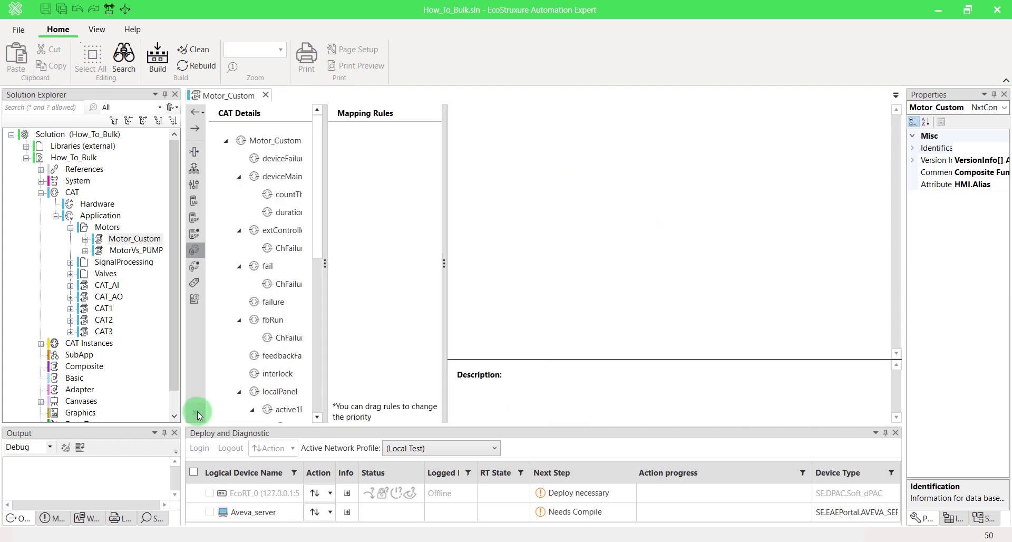
pyautogui.moveTo(443, 262); pyautogui.dragTo(650, 263)
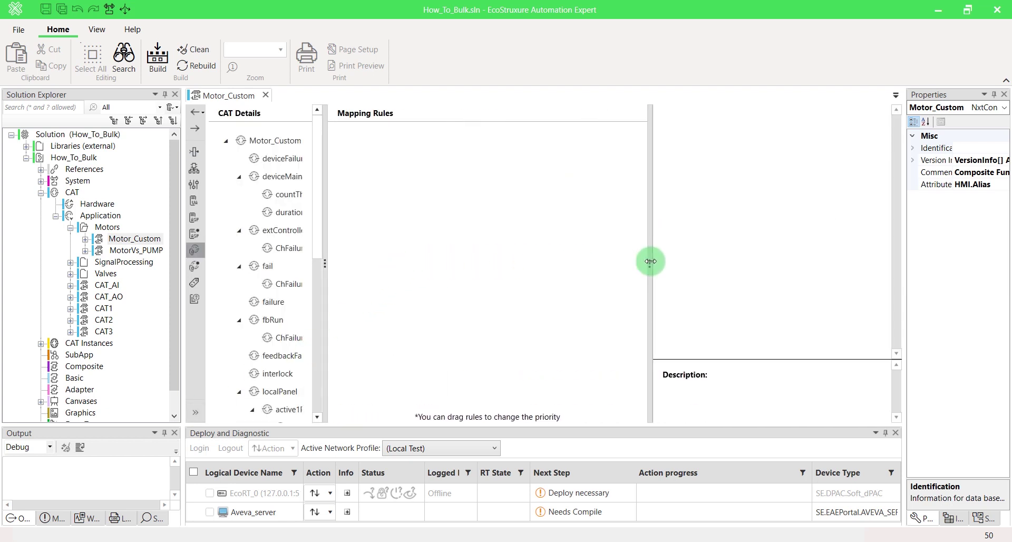
pyautogui.moveTo(326, 264); pyautogui.dragTo(420, 267)
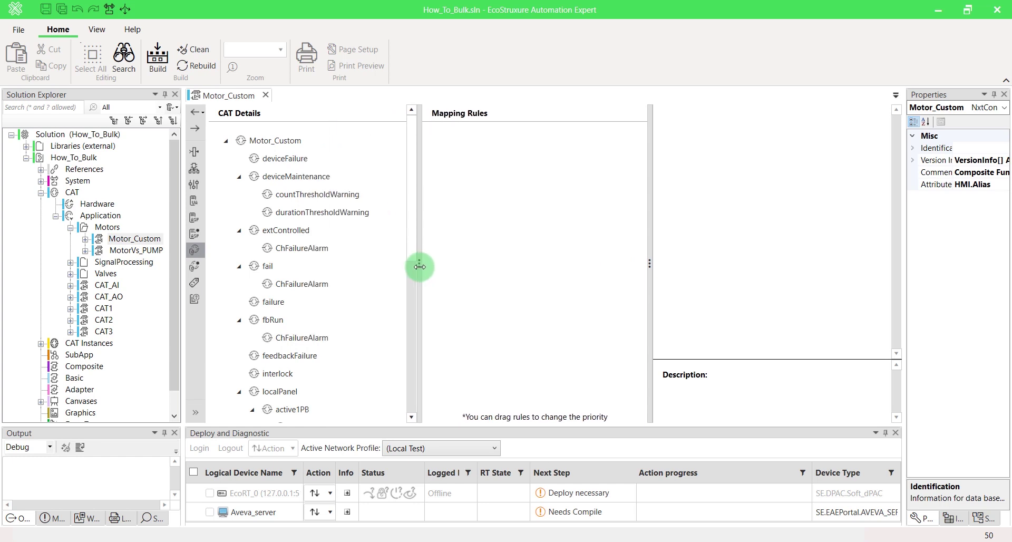
pyautogui.click(282, 141)
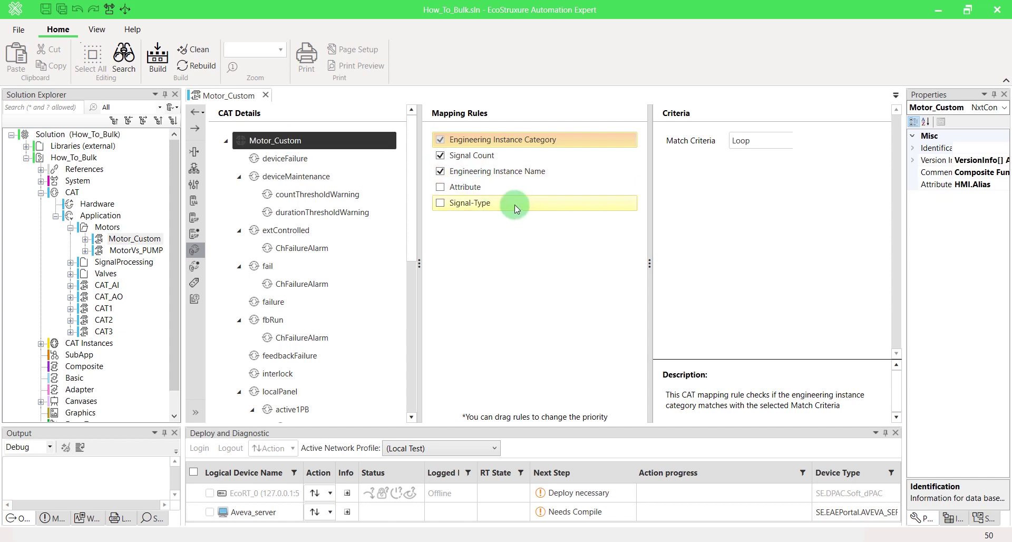
# - Rank Signal-Type above Attribute and review the Category, Signal Count and Name rule criteria
pyautogui.moveTo(524, 205)
pyautogui.mouseDown()
pyautogui.moveTo(528, 159)
pyautogui.moveTo(529, 171)
pyautogui.moveTo(539, 154)
pyautogui.mouseUp()
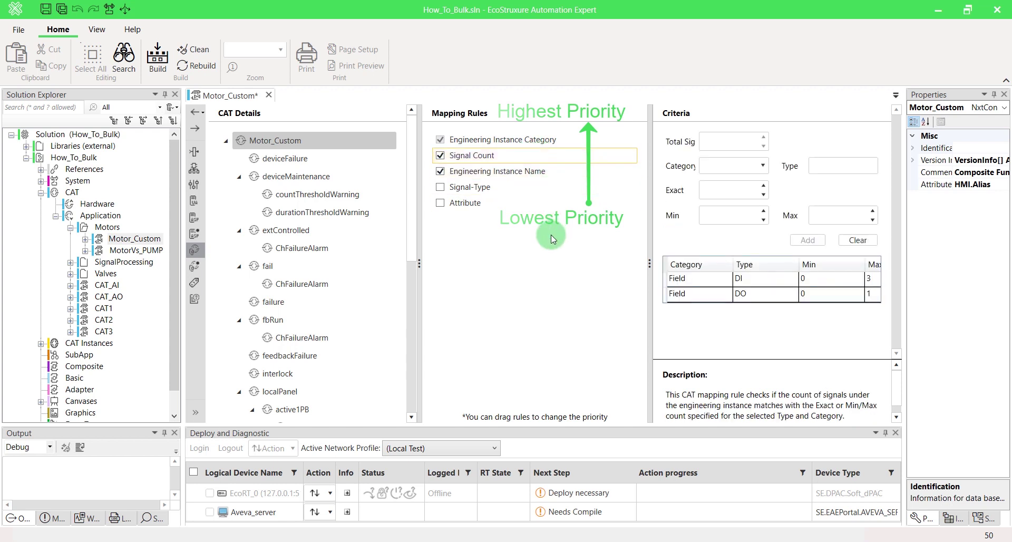
pyautogui.click(516, 139)
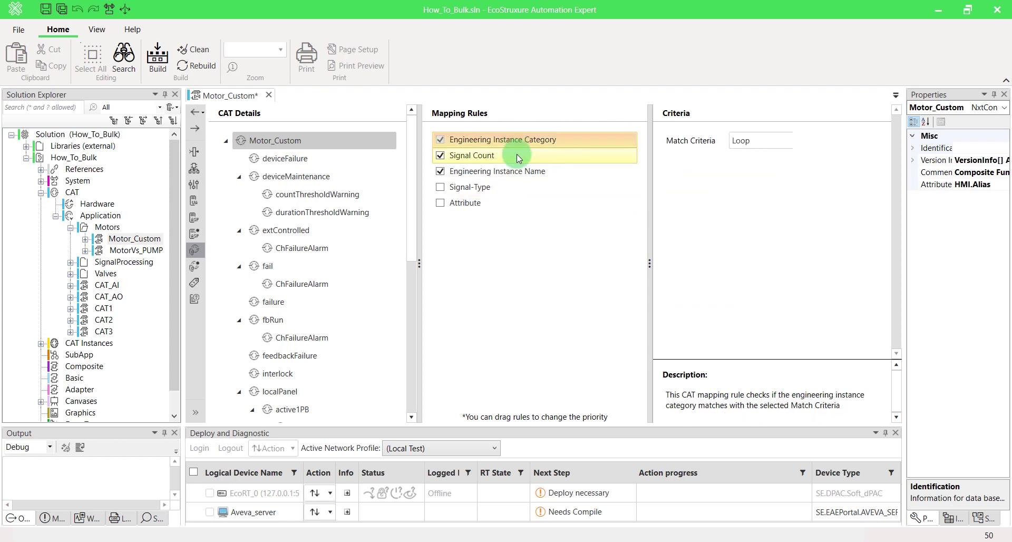
pyautogui.click(517, 153)
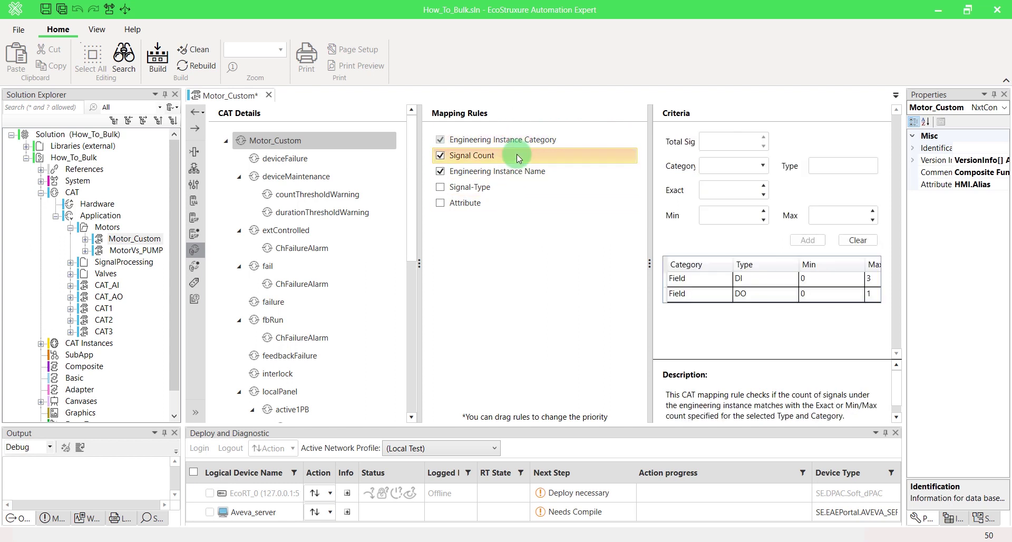
pyautogui.click(552, 175)
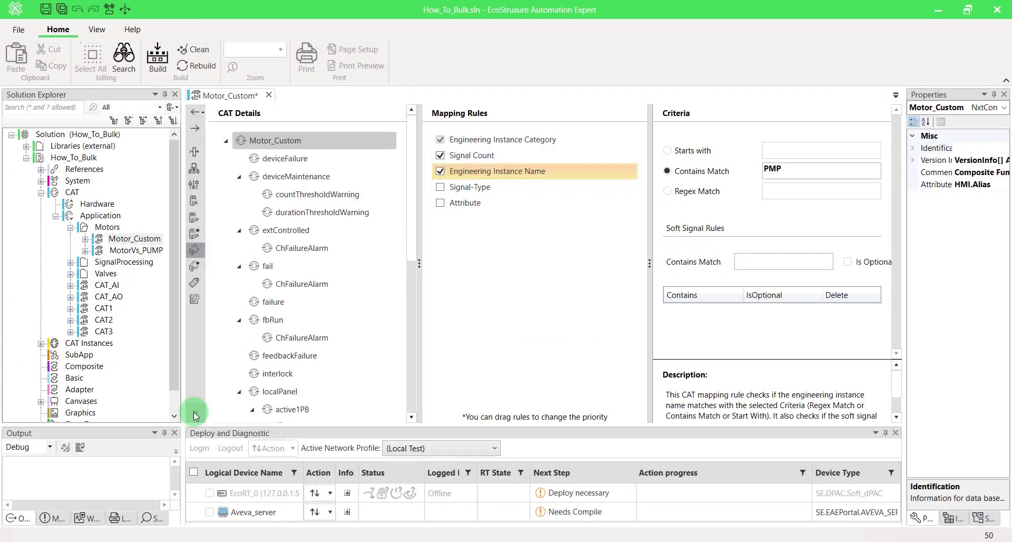
pyautogui.click(193, 412)
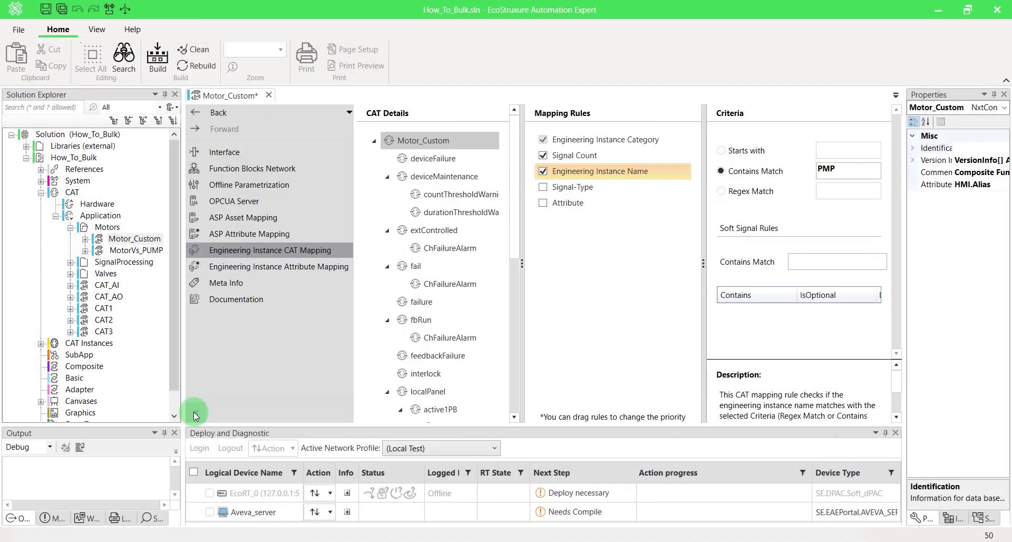
pyautogui.click(298, 268)
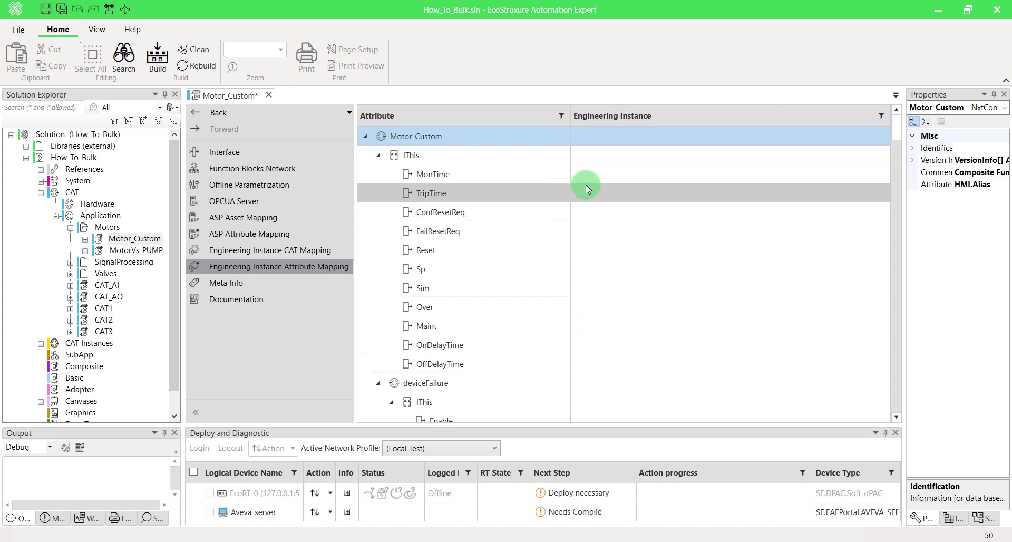
# - Map MonTime to MonitoringTime and ConfResetReq to ConfResetReq, leaving FailResetReq unmapped
pyautogui.click(623, 173)
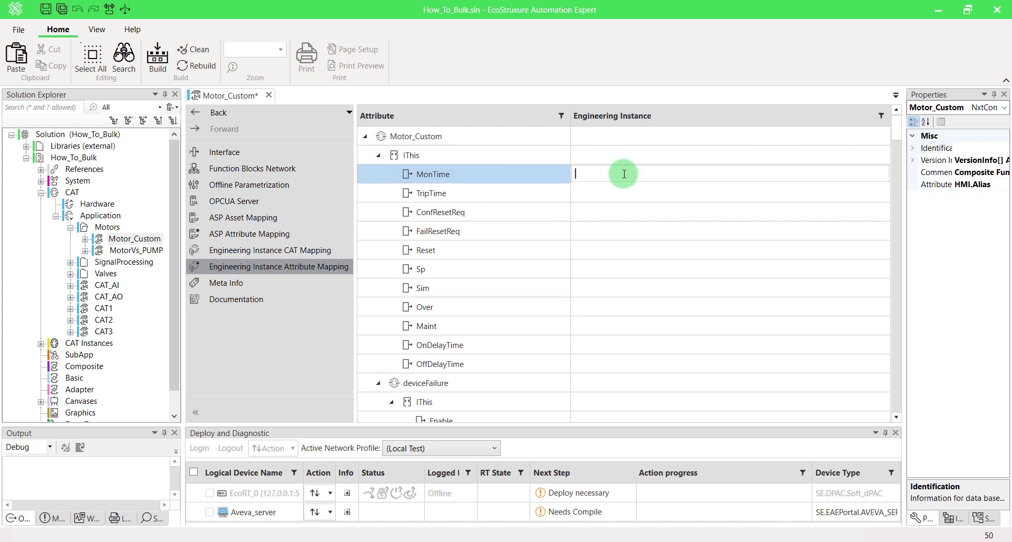
pyautogui.write('MonitoringTime')
pyautogui.press('Return')
pyautogui.click(620, 206)
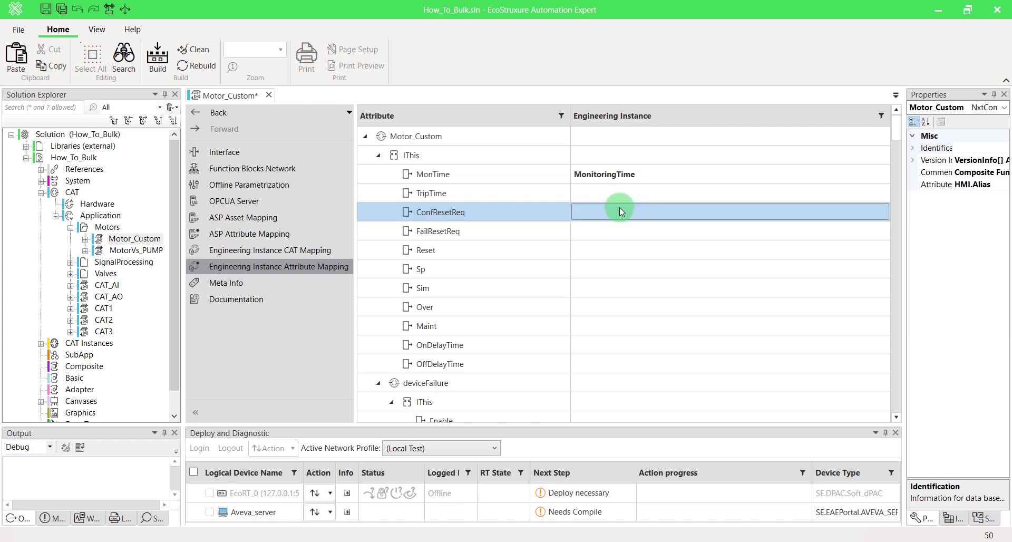
pyautogui.write('C')
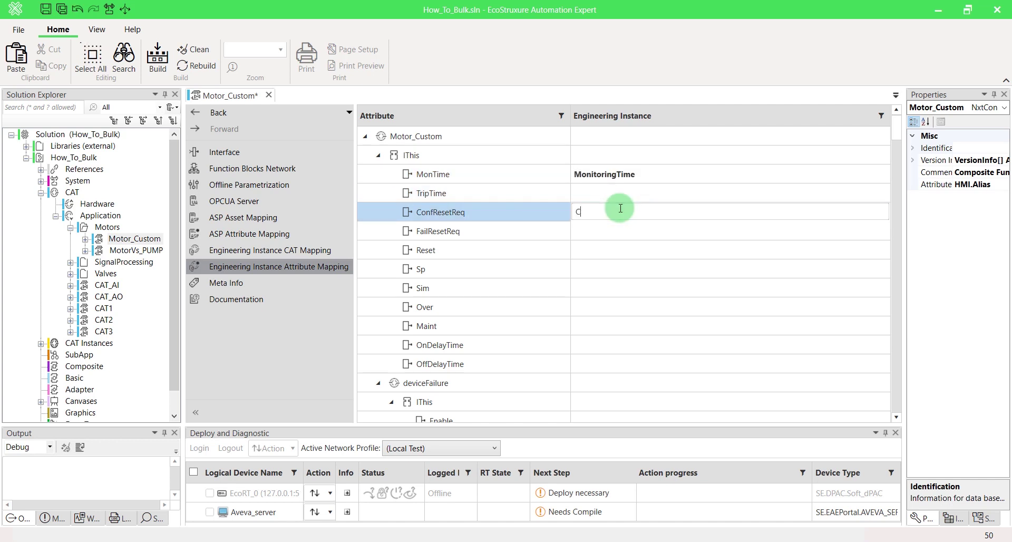
pyautogui.write('onfResetReq')
pyautogui.press('Return')
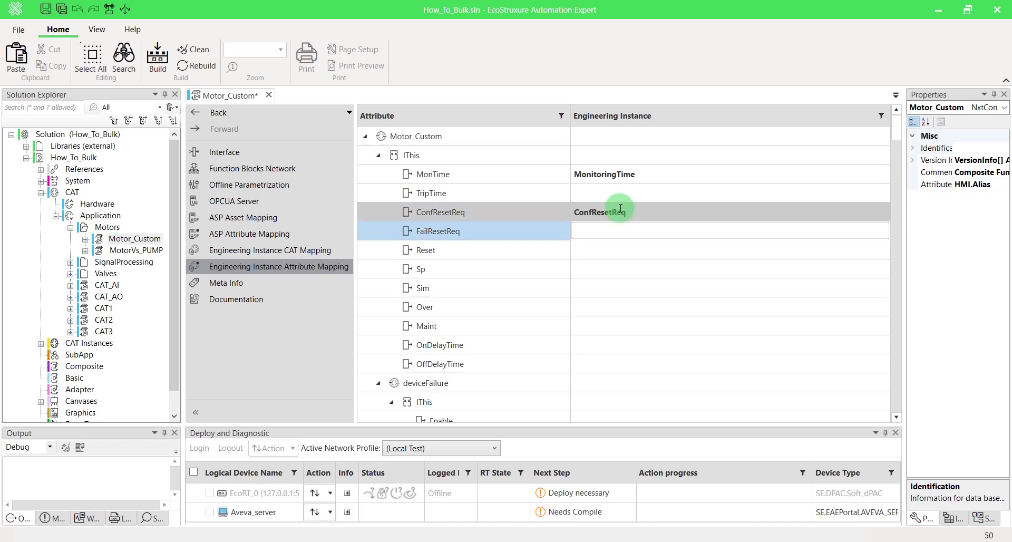
pyautogui.click(292, 364)
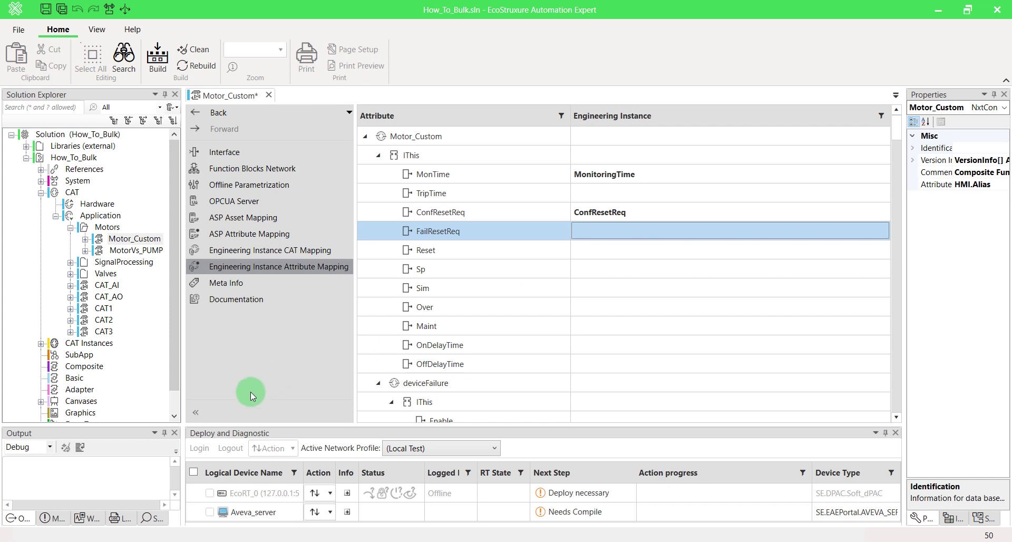
pyautogui.click(195, 413)
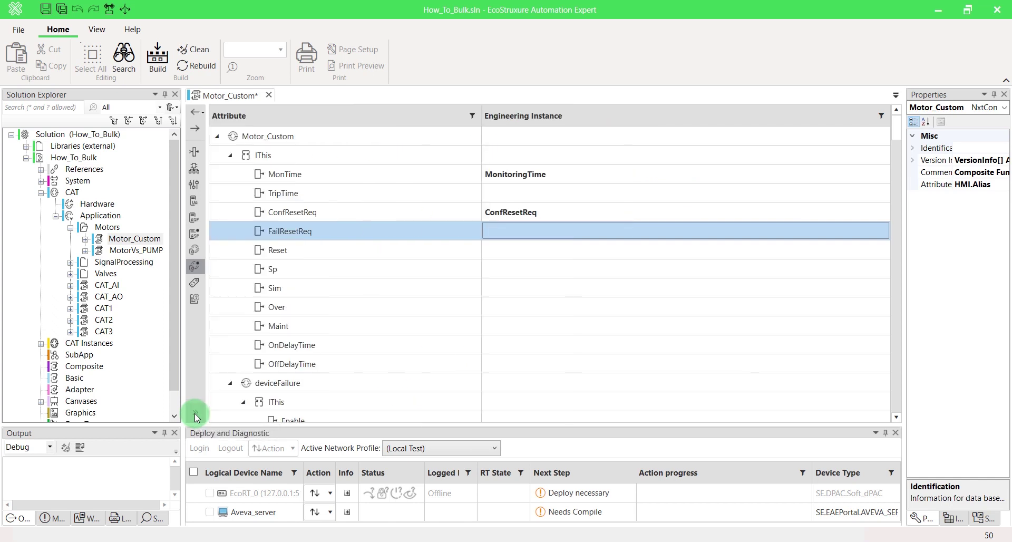
# - Launch AssetLink for Bulk Engineering from the How_To_Bulk project's context menu
pyautogui.rightClick(81, 161)
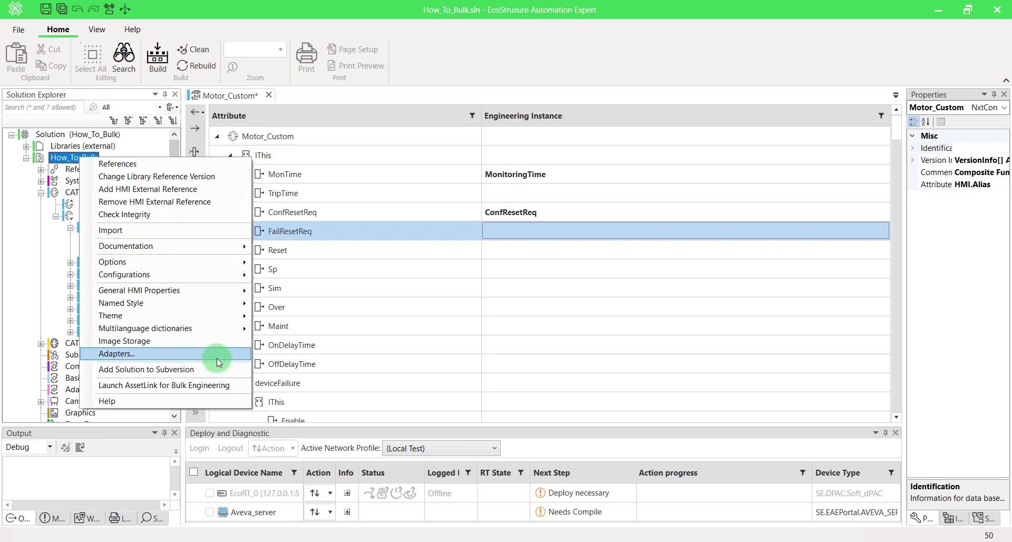
pyautogui.click(244, 388)
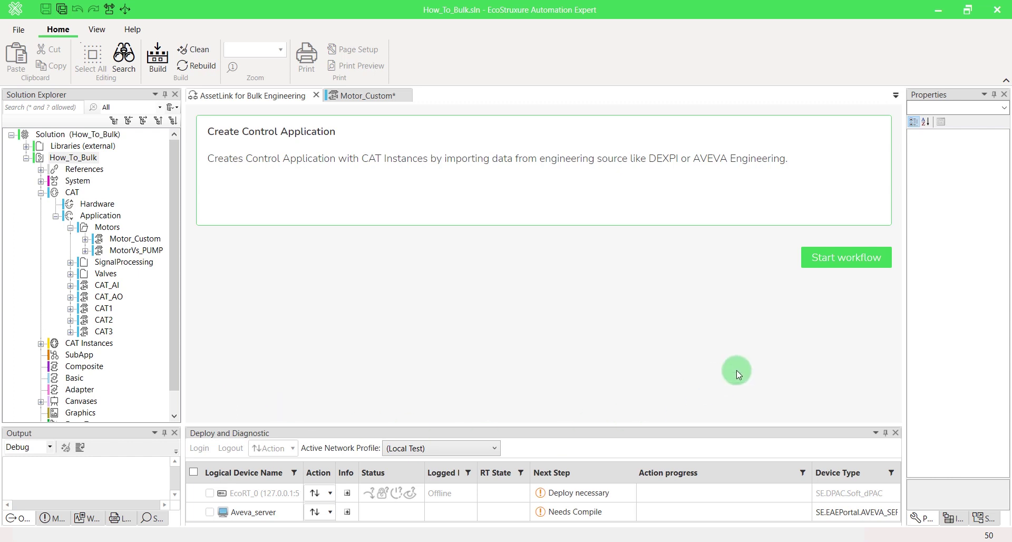
# - Start the Create Control Application workflow with AVEVA Engineering as source, then launch Integration Client
pyautogui.click(889, 265)
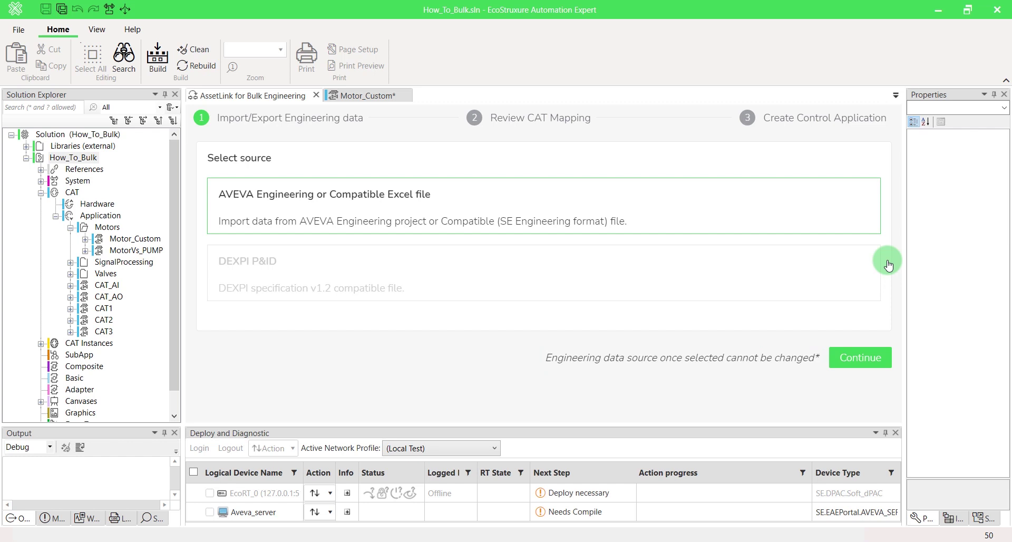
pyautogui.click(889, 360)
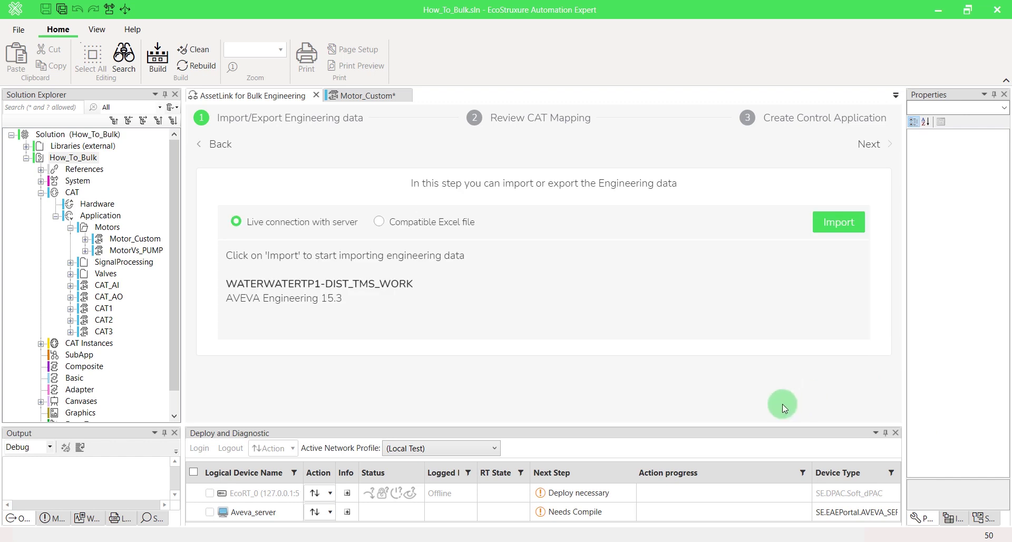
pyautogui.press('super')
pyautogui.write('i')
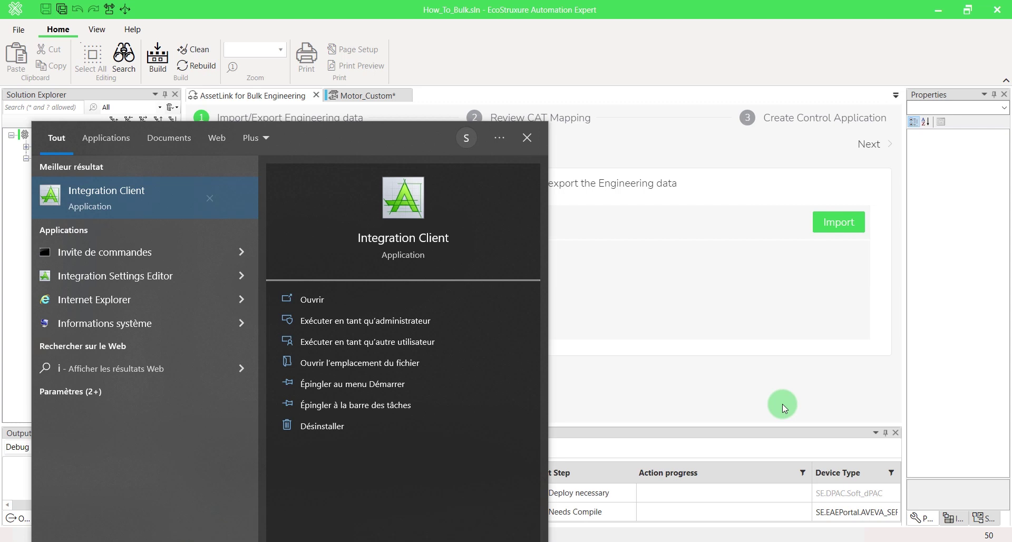
pyautogui.click(141, 201)
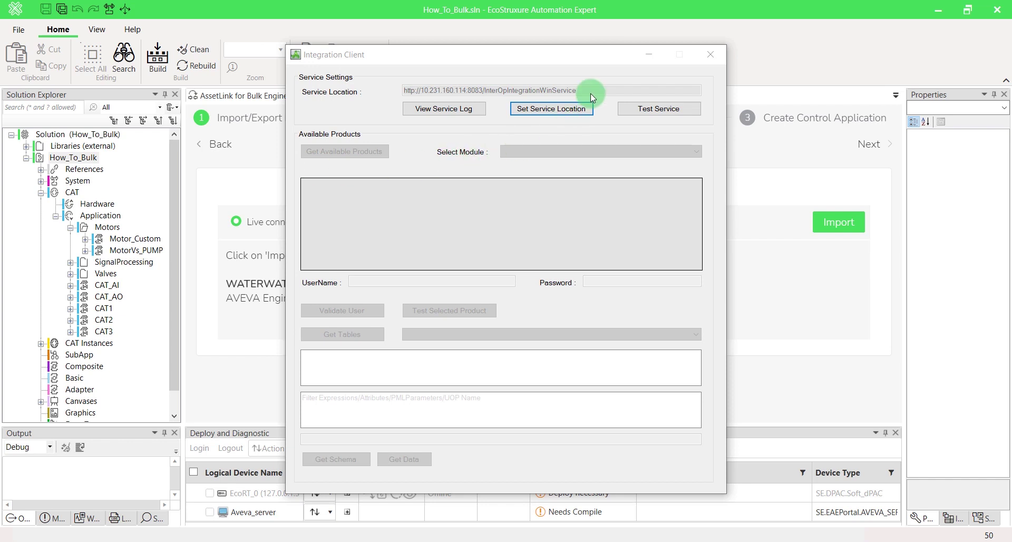
# - Test the integration service at 10.231.160.114:8083 and confirm it connects successfully
pyautogui.click(582, 109)
pyautogui.click(422, 298)
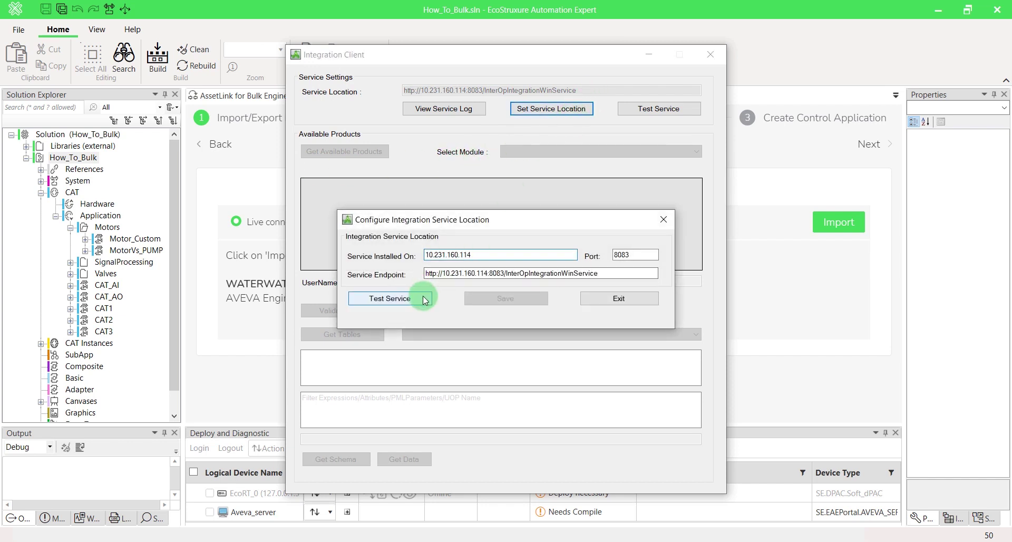
pyautogui.click(601, 300)
pyautogui.click(658, 109)
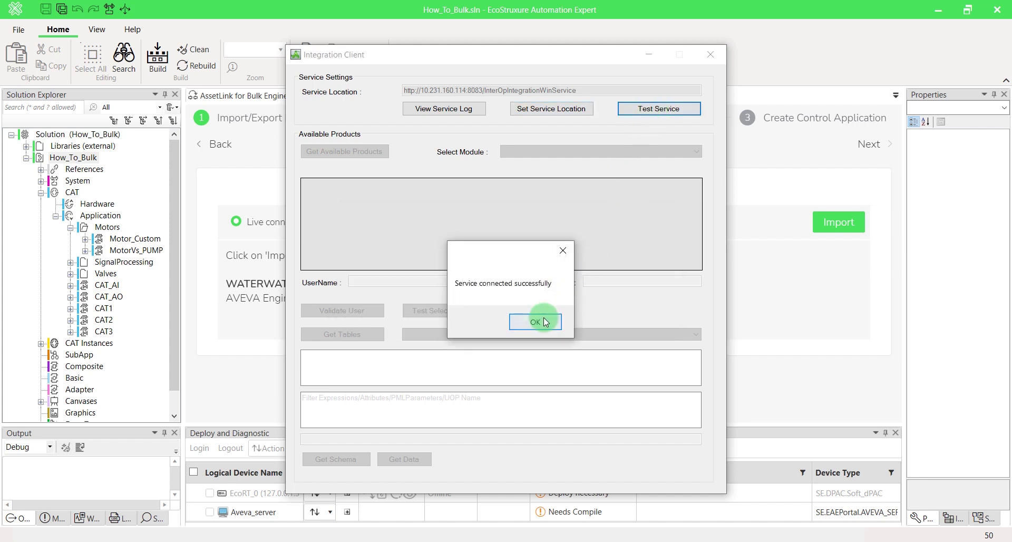
pyautogui.click(545, 322)
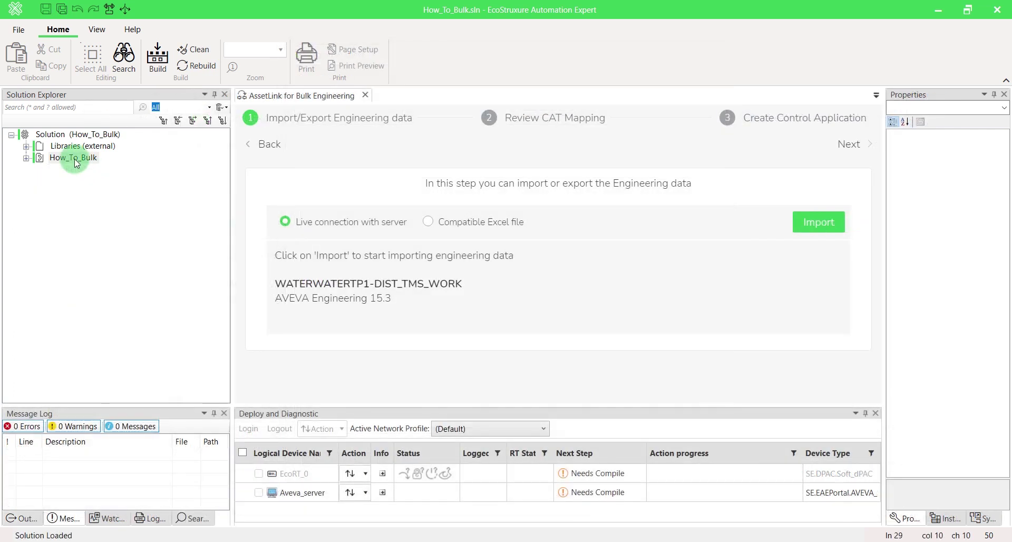
# - Save the Engineering Hub Server Configuration with Aveva Project WATERWATERTP1-DIST_TMS_WORK selected
pyautogui.rightClick(74, 160)
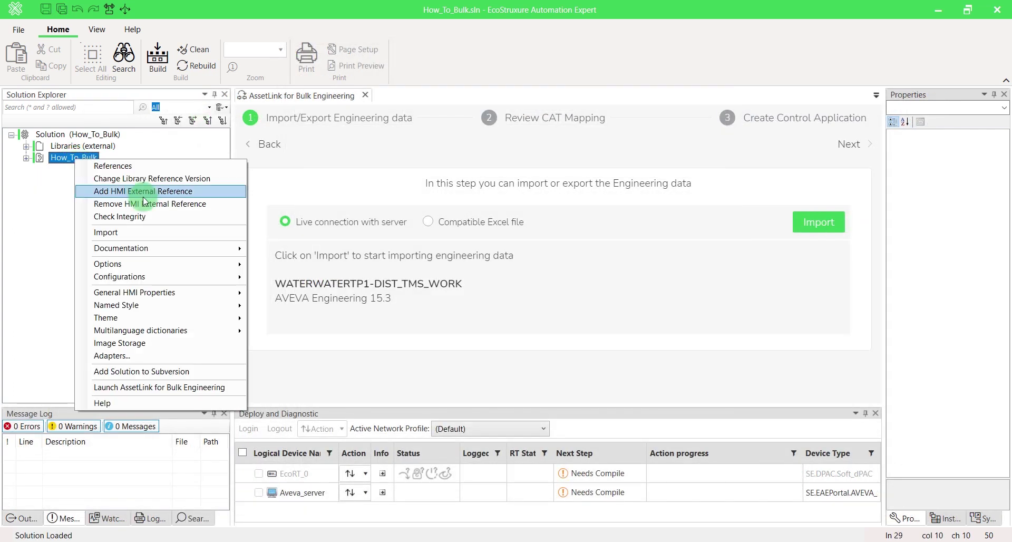
pyautogui.moveTo(247, 277)
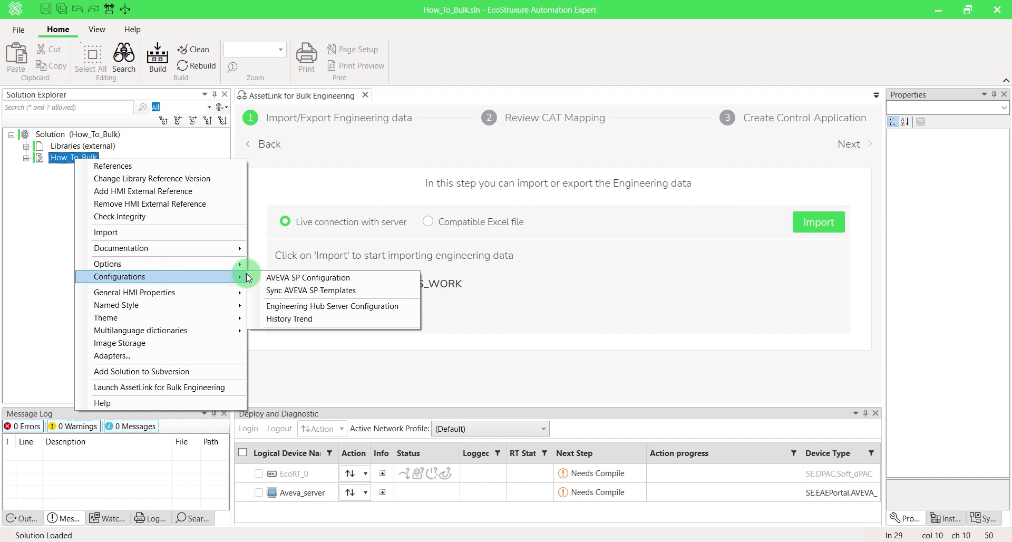
pyautogui.click(414, 306)
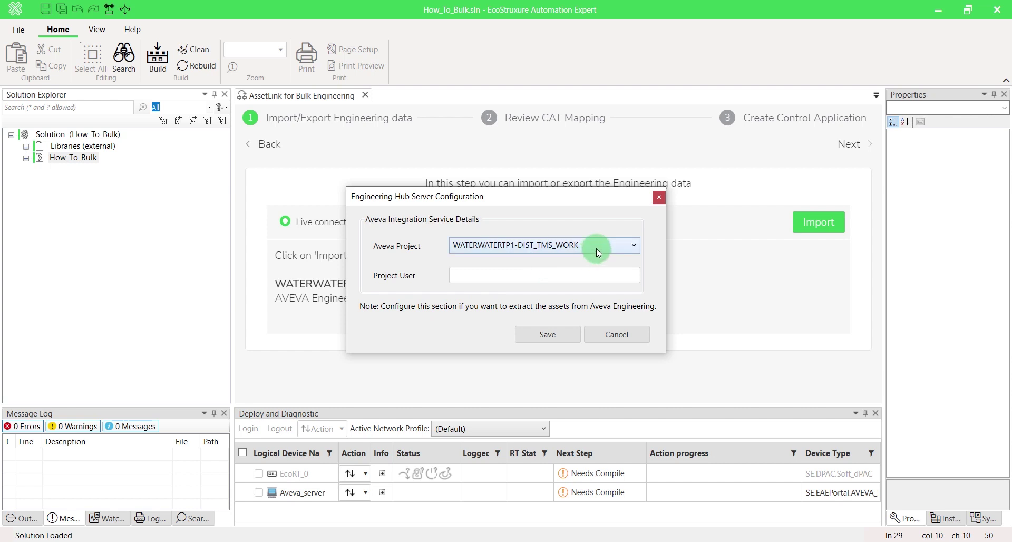
pyautogui.click(566, 337)
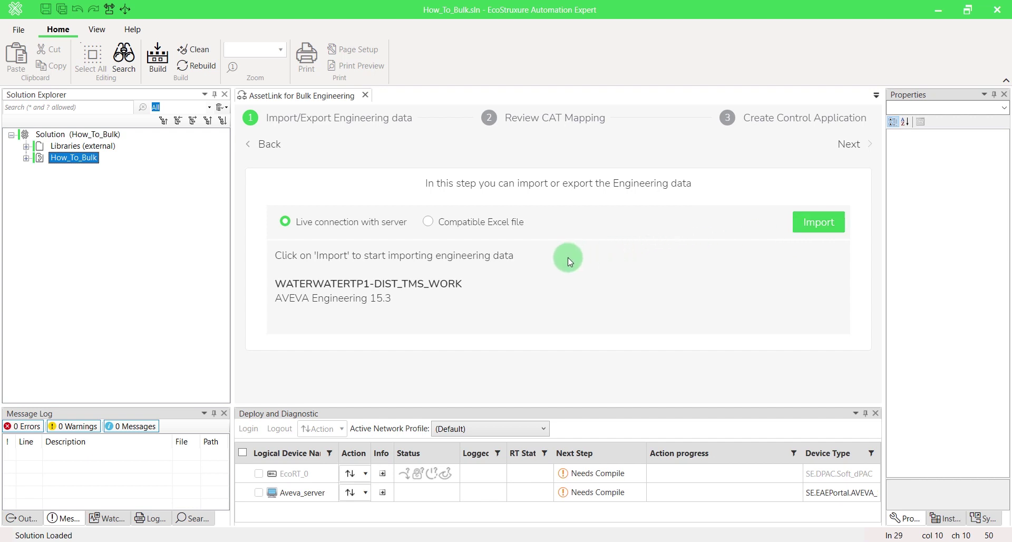
# - Switch the import source to Compatible Excel file and load Water.xlsx
pyautogui.click(427, 222)
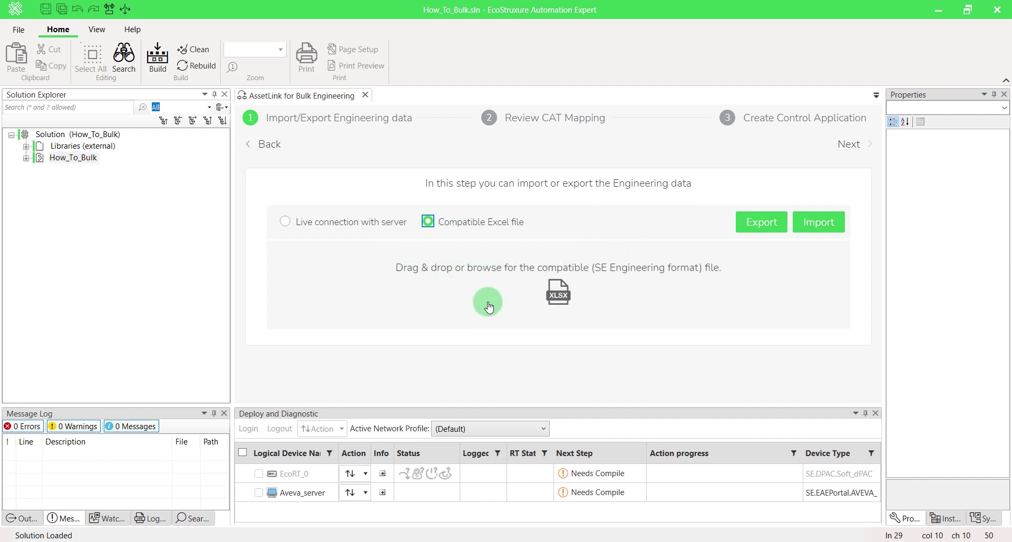
pyautogui.click(561, 296)
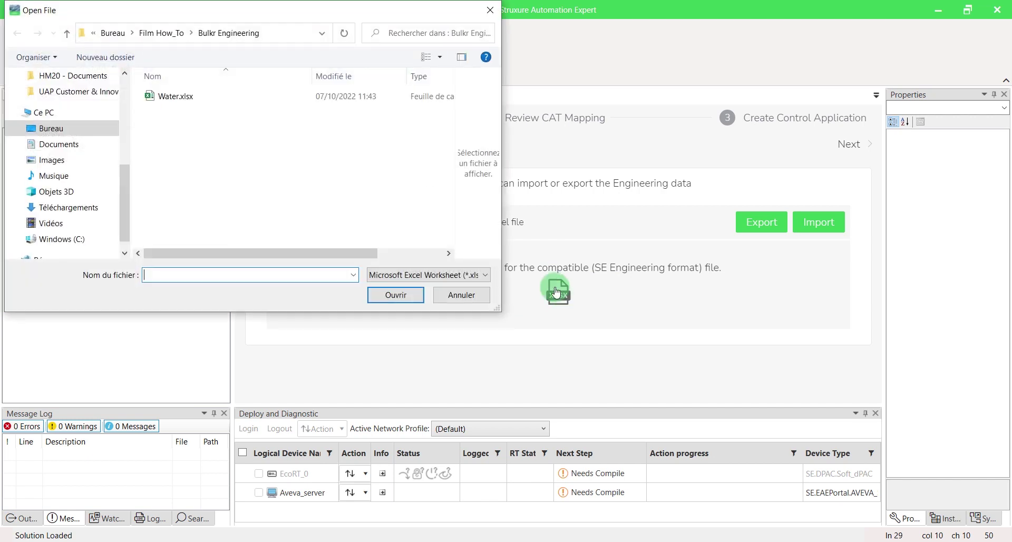
pyautogui.click(196, 97)
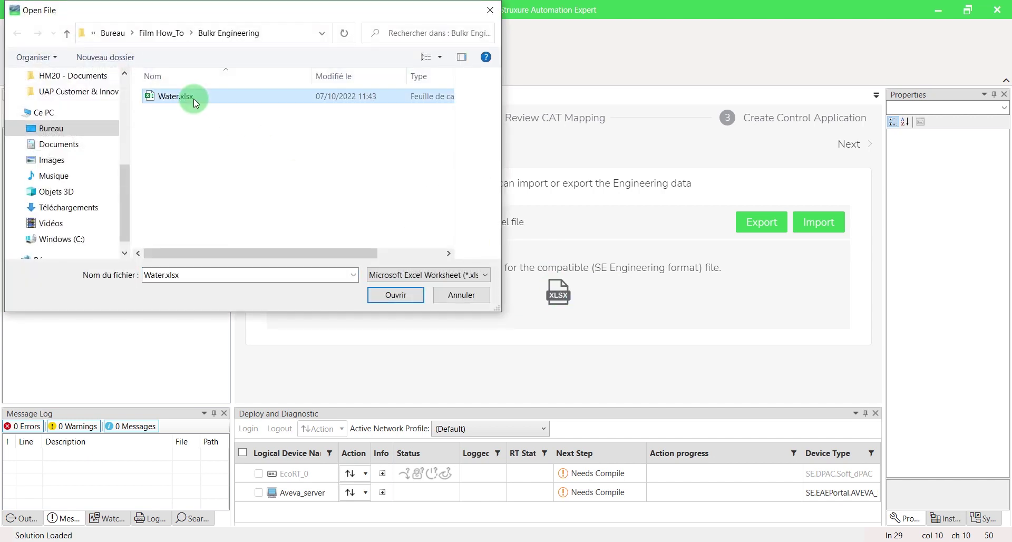
pyautogui.click(383, 298)
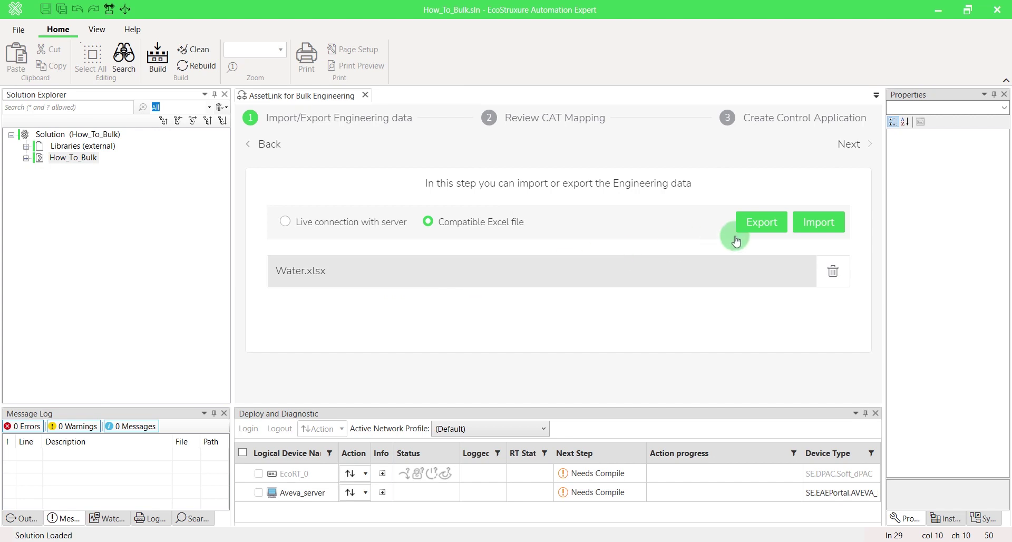
# - Import Water.xlsx, review the CAT mappings and HSX7001X's relations, then proceed to Create Control Application
pyautogui.click(813, 227)
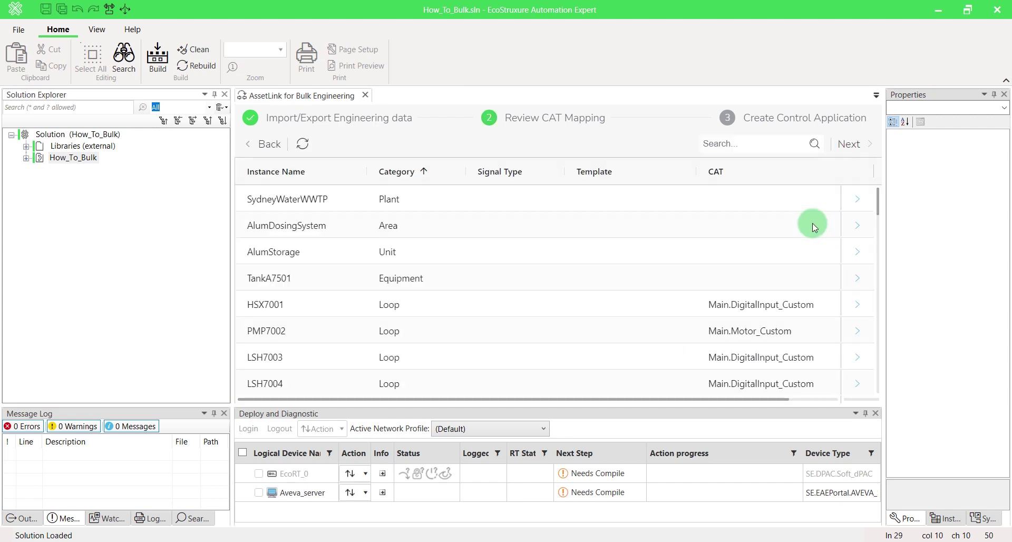
pyautogui.scroll(-4, 812, 225)
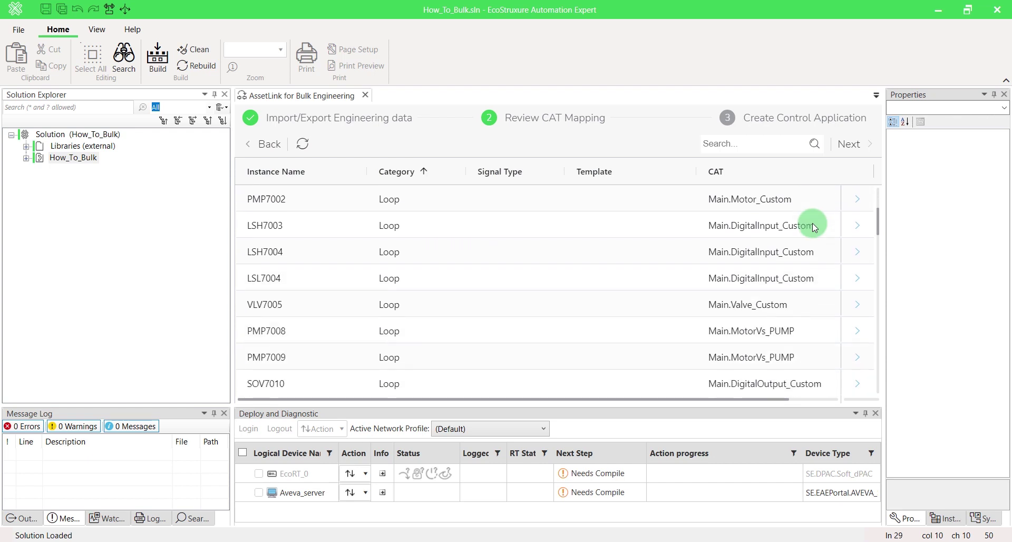
pyautogui.scroll(-6, 812, 224)
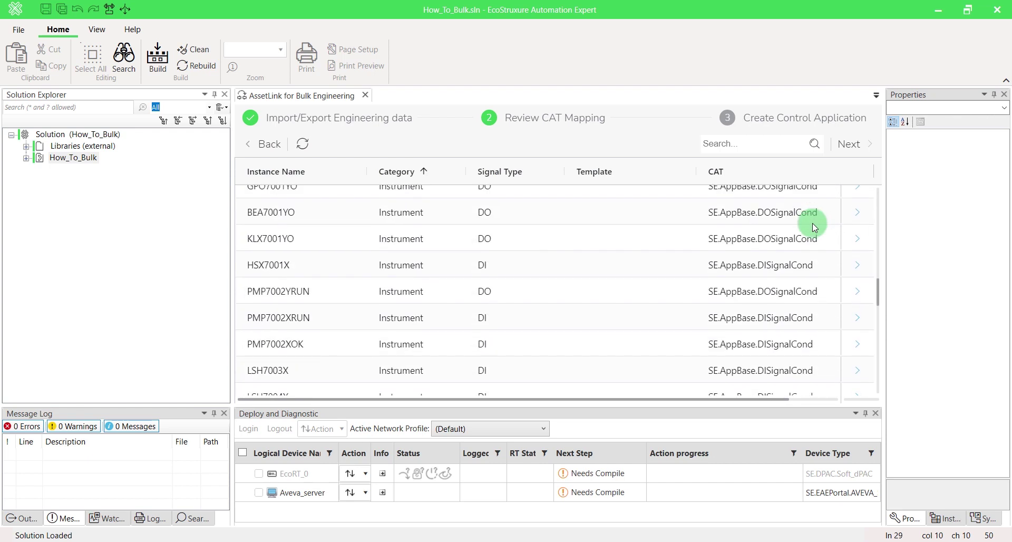
pyautogui.click(856, 266)
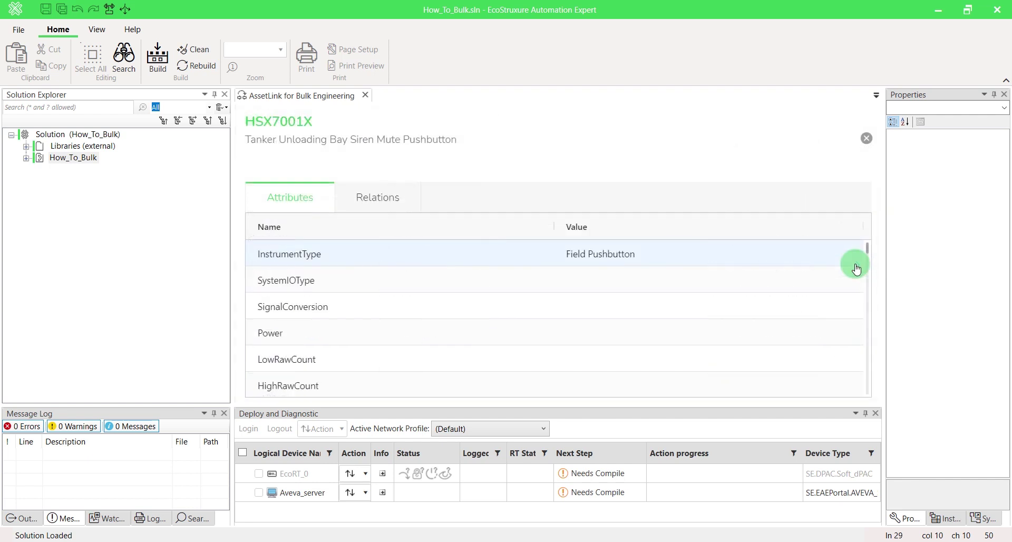
pyautogui.click(399, 204)
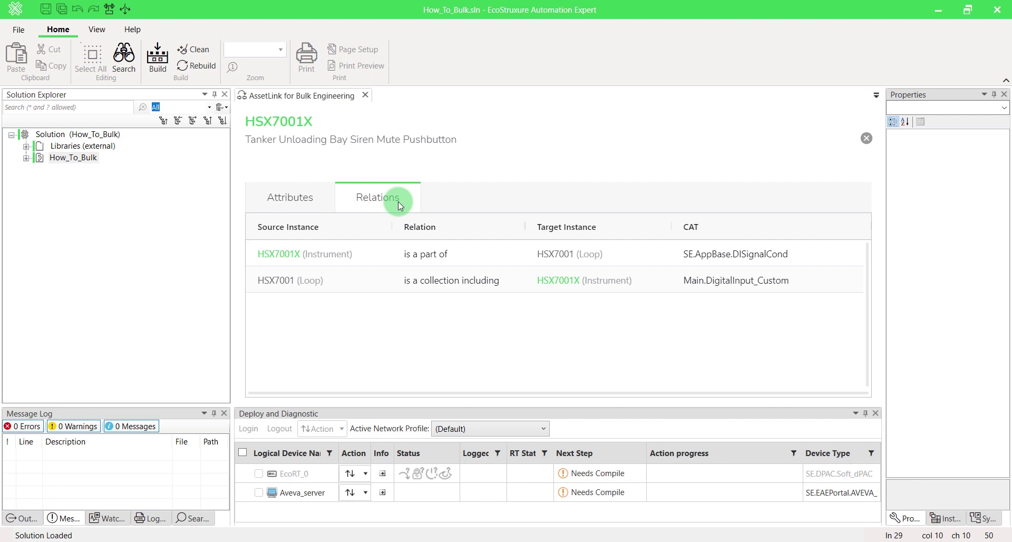
pyautogui.click(866, 138)
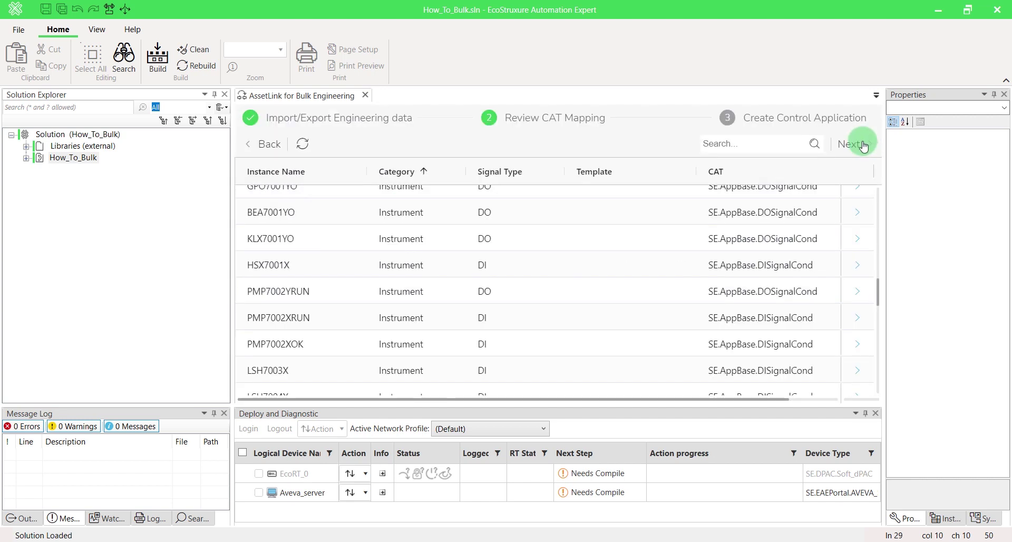
pyautogui.click(856, 147)
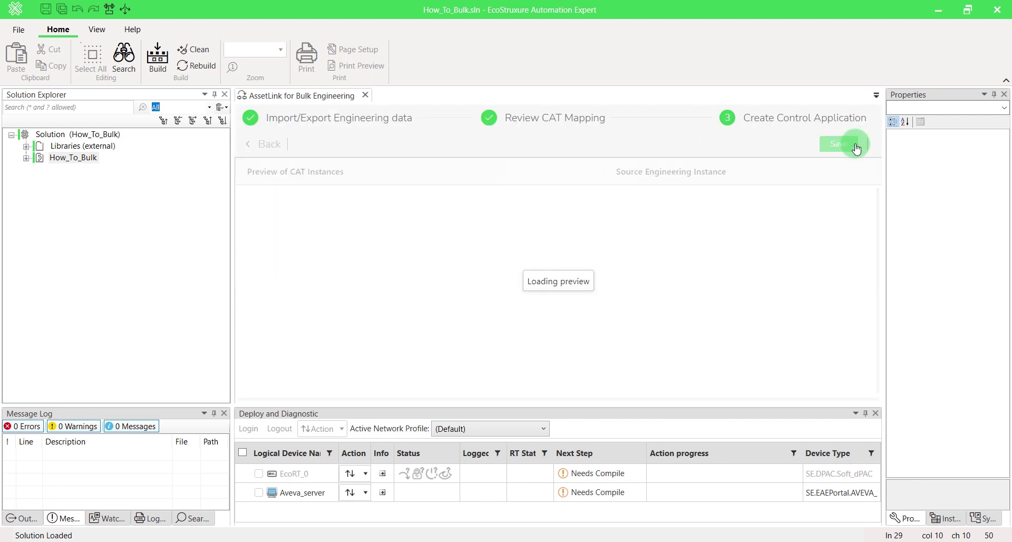
# - Preview BEA7001's child instances, save the control application, and expand the How_To_Bulk project
pyautogui.click(272, 228)
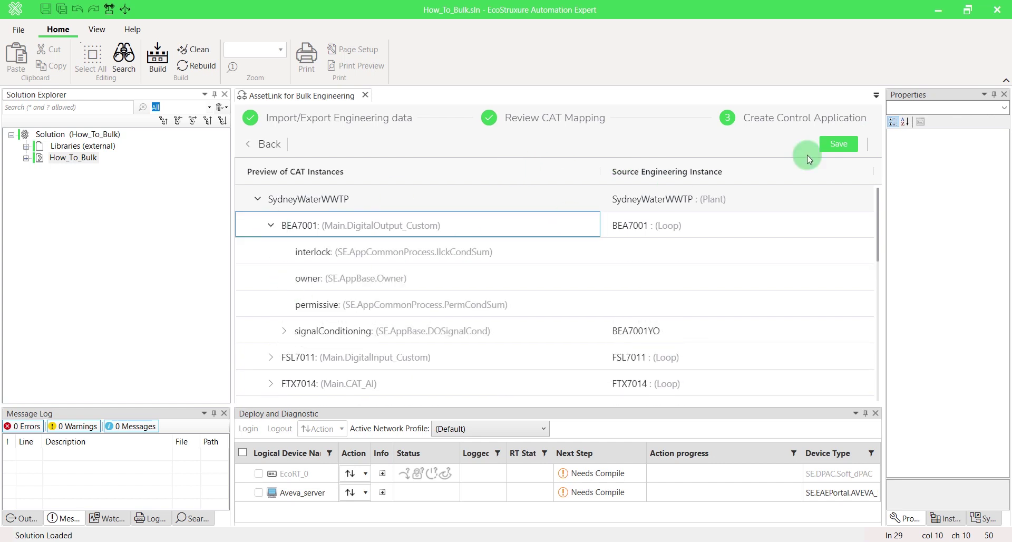
pyautogui.click(854, 147)
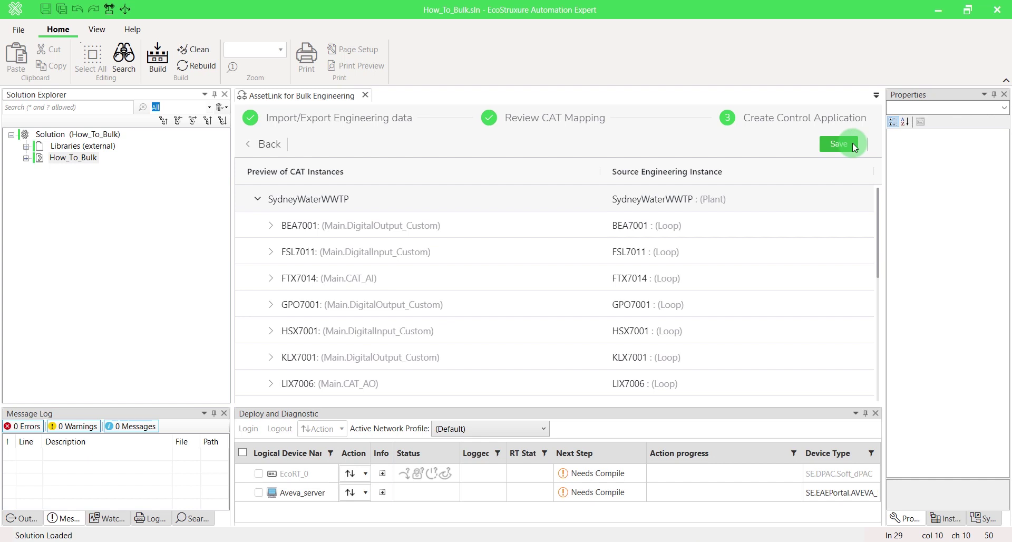
pyautogui.click(25, 158)
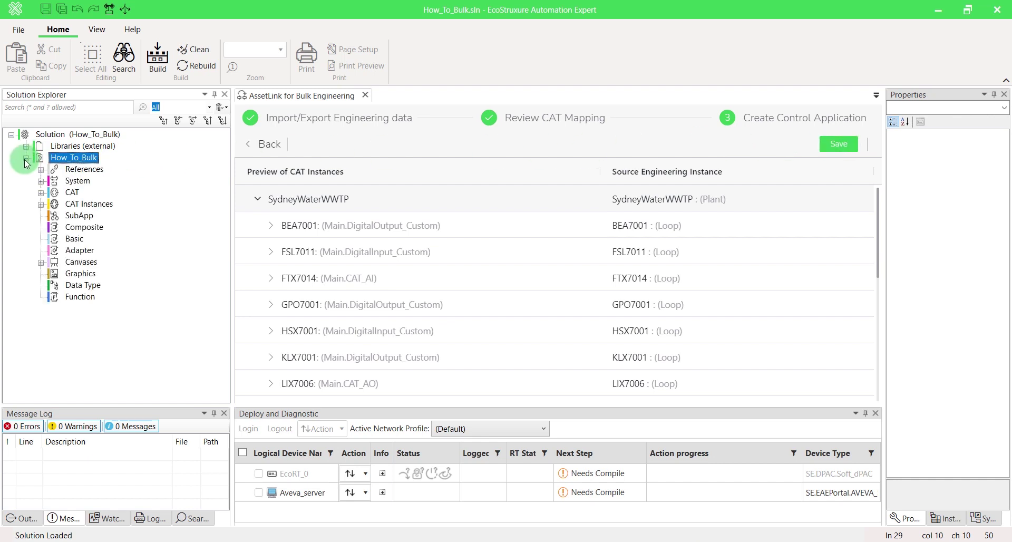
# - Browse the new CAT Instances > Application folder and open the SydneyWaterWWTP application under System
pyautogui.click(41, 205)
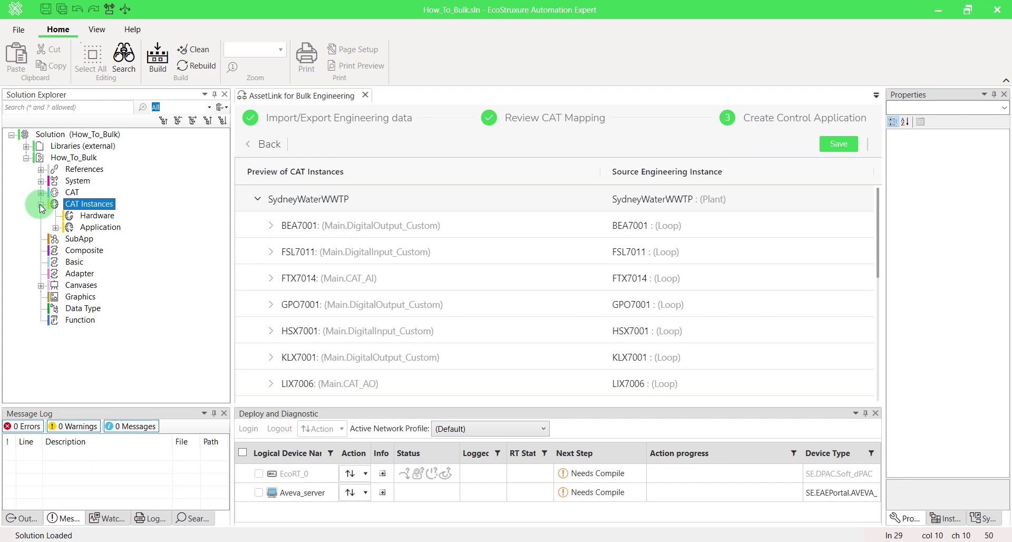
pyautogui.click(55, 227)
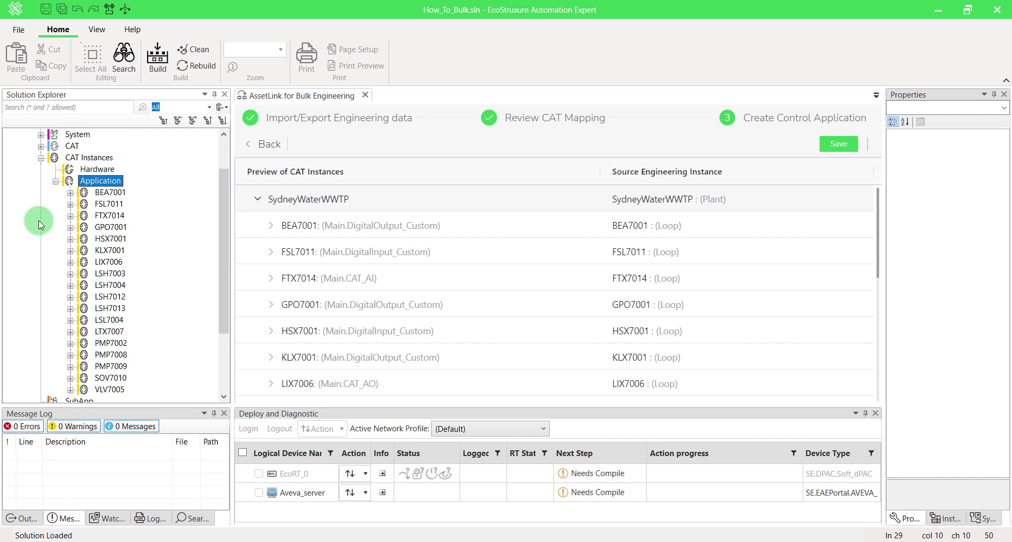
pyautogui.click(40, 134)
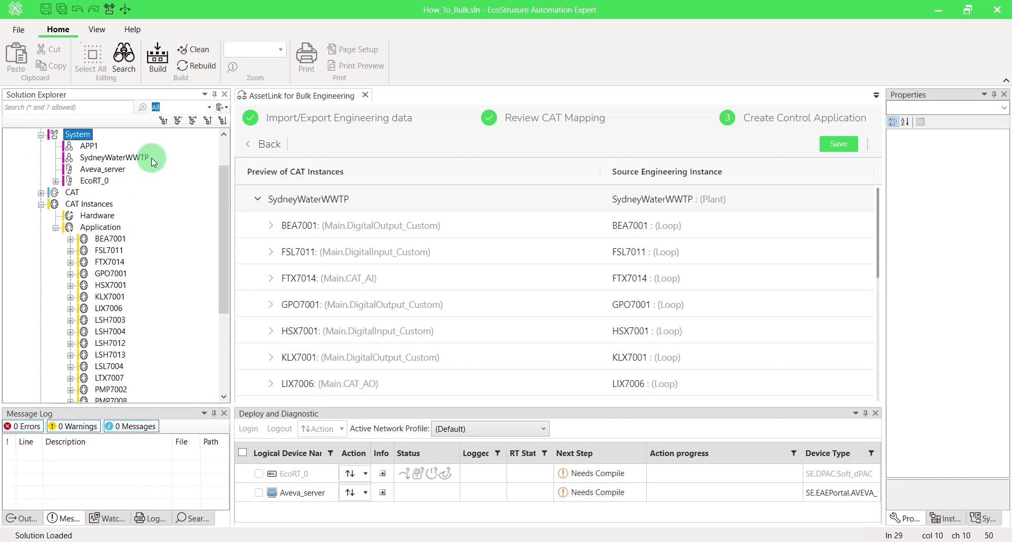
pyautogui.doubleClick(150, 157)
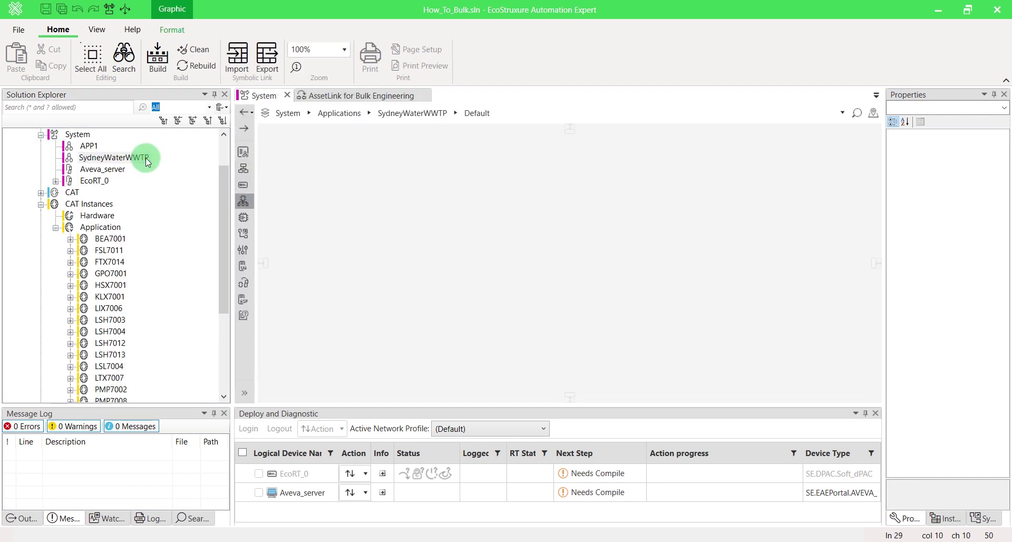
# - Switch to SydneyWaterWWTP's AlumDosingSystem diagram and map the PMP7002 block to EcoRT_0.RES0
pyautogui.click(456, 113)
pyautogui.click(473, 143)
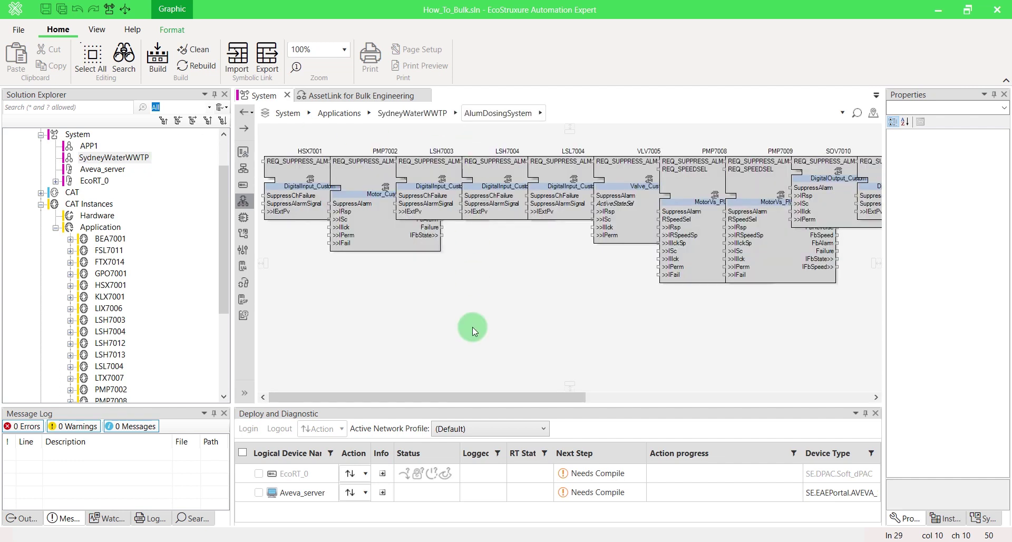
pyautogui.rightClick(380, 242)
pyautogui.moveTo(533, 344)
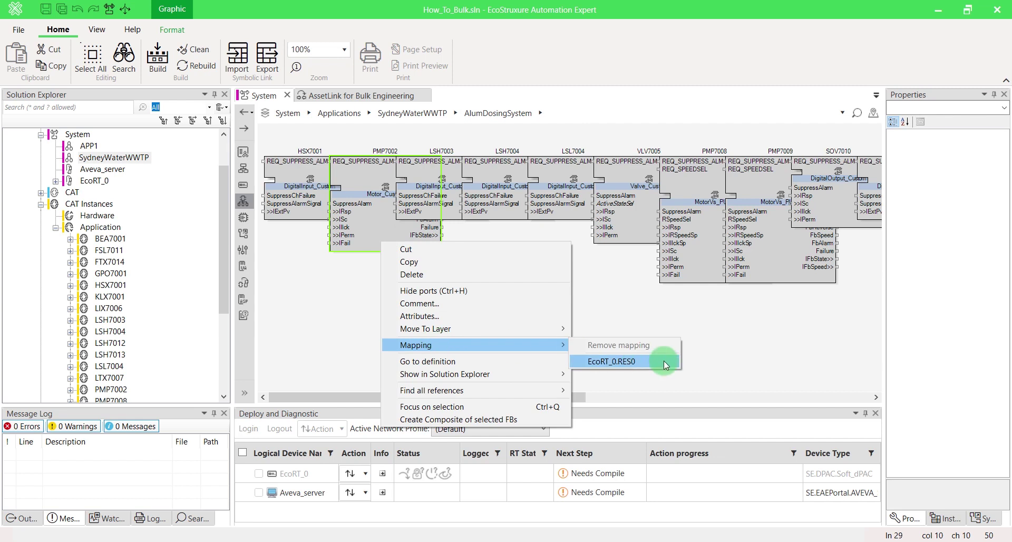
pyautogui.click(663, 361)
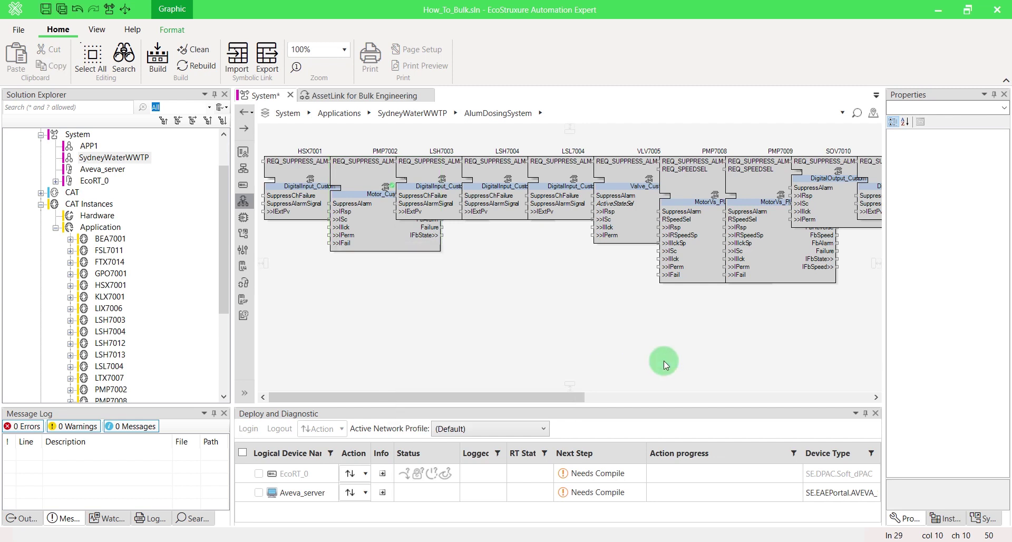